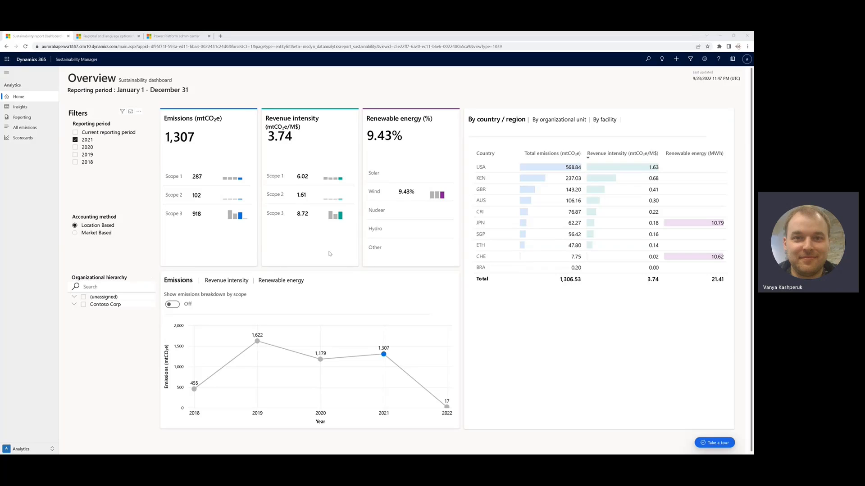
- Check which user interface and help languages the personal options offer, and dismiss the dialog without saving
left_click(704, 59)
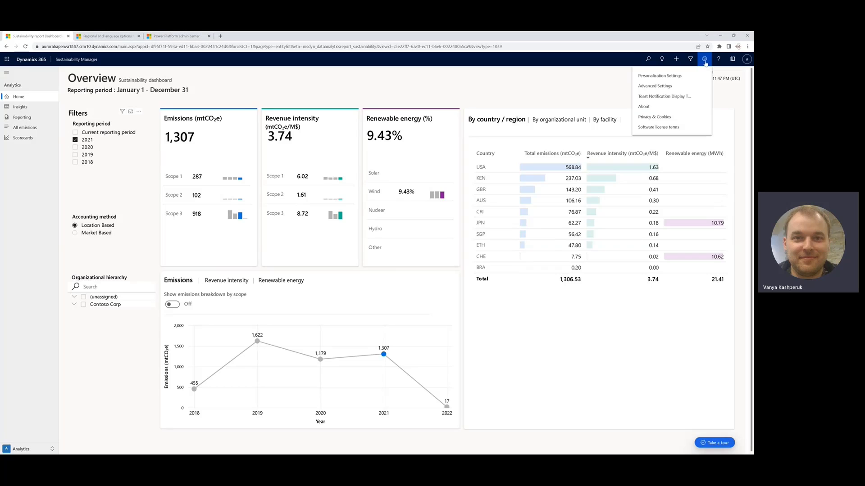
left_click(705, 62)
left_click(703, 62)
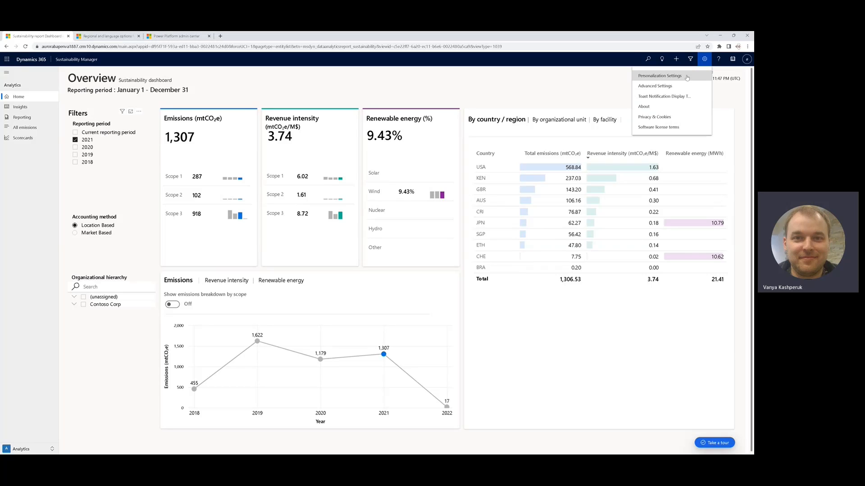
left_click(687, 77)
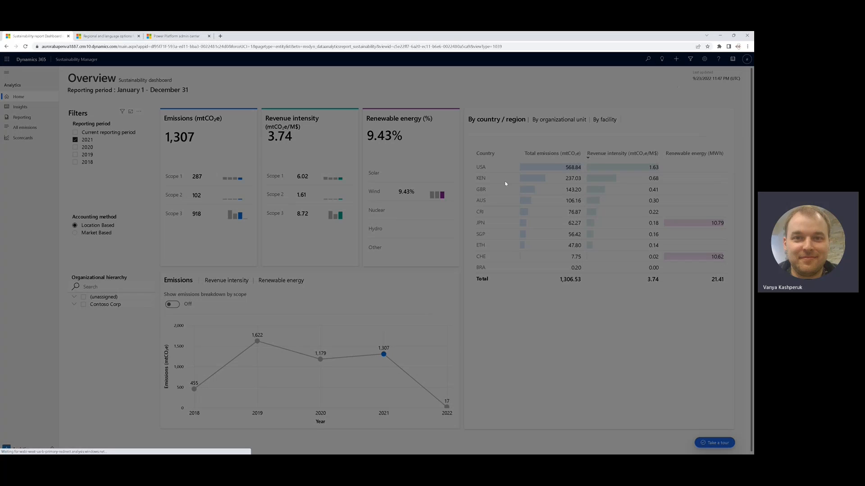
left_click(427, 189)
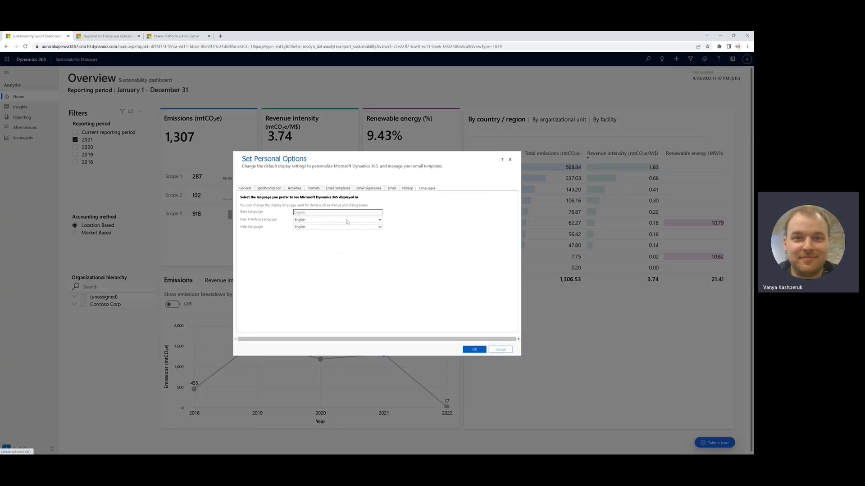
left_click(344, 220)
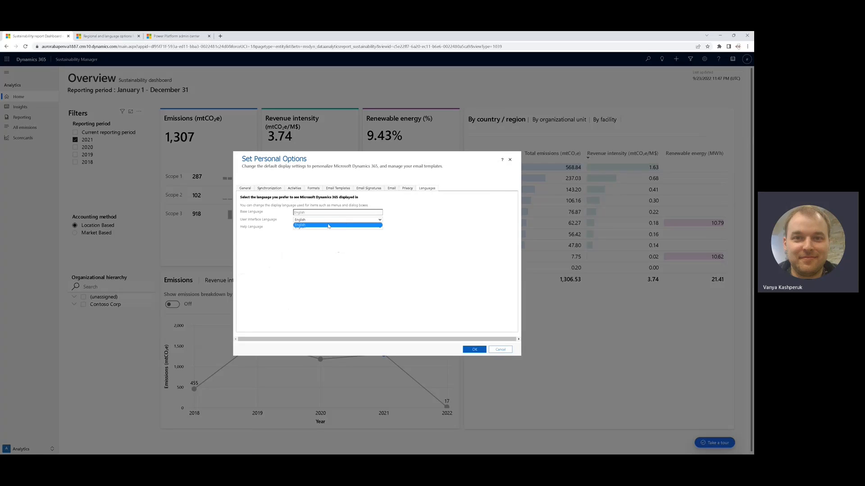
left_click(336, 252)
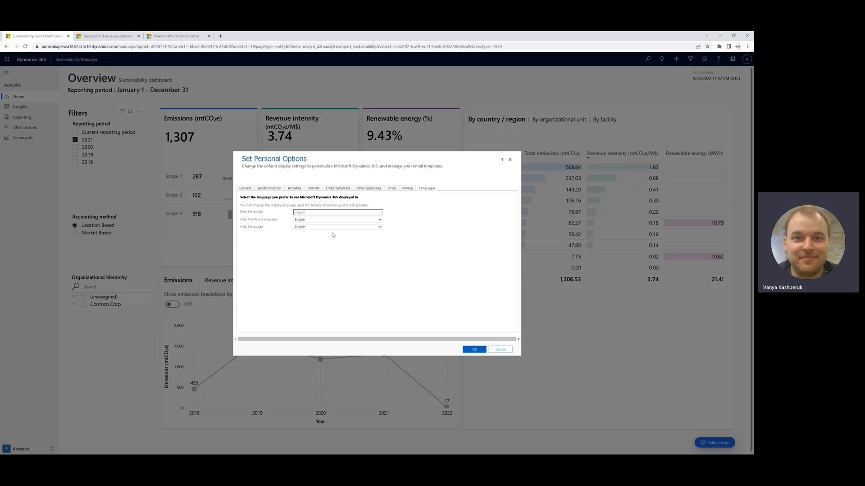
left_click(333, 227)
left_click(334, 251)
left_click(501, 350)
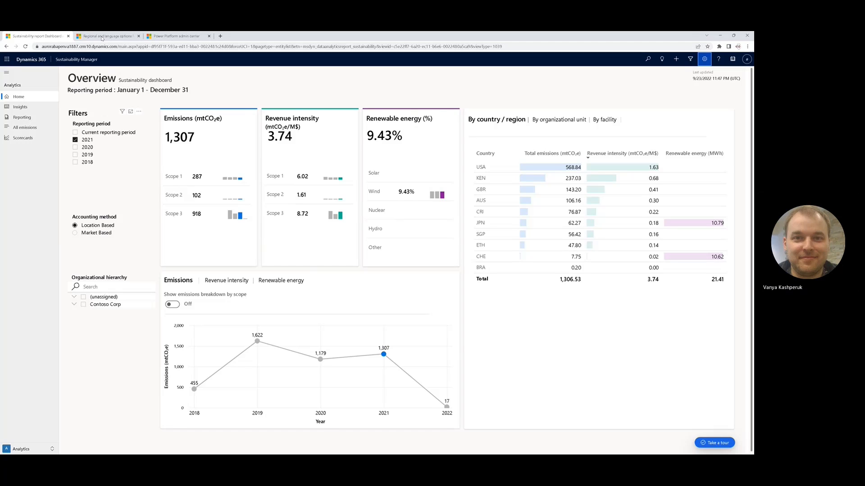
- Read the steps for enabling a language in the Microsoft Learn article on regional and language options
left_click(102, 37)
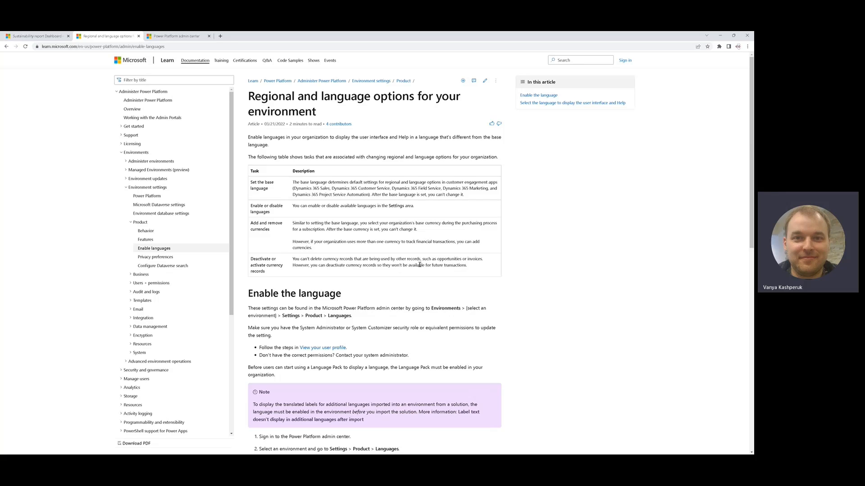
scroll(419, 265, "down", 3)
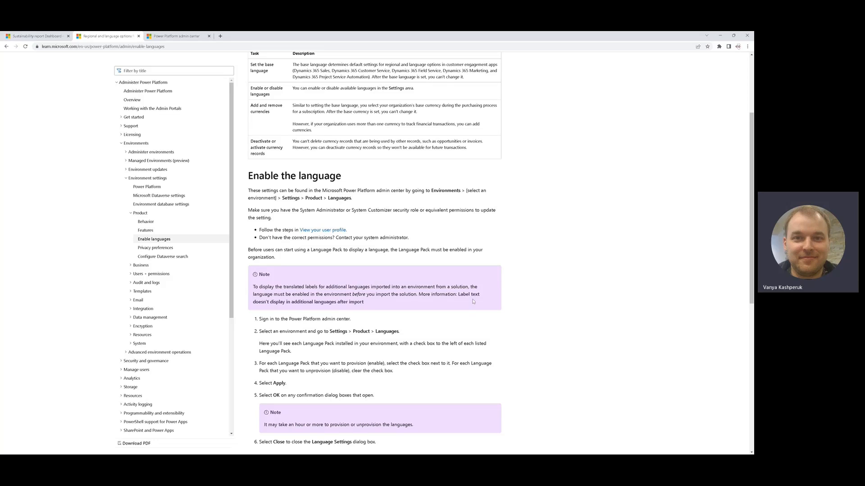
scroll(439, 313, "down", 1)
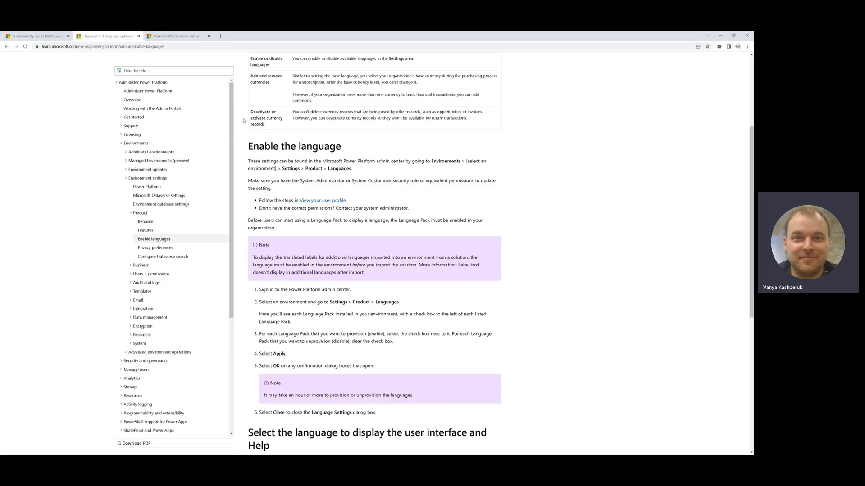
- Switch to the Power Platform admin center and open the language settings of the AuroraBAPEnv4b265 environment
left_click(185, 37)
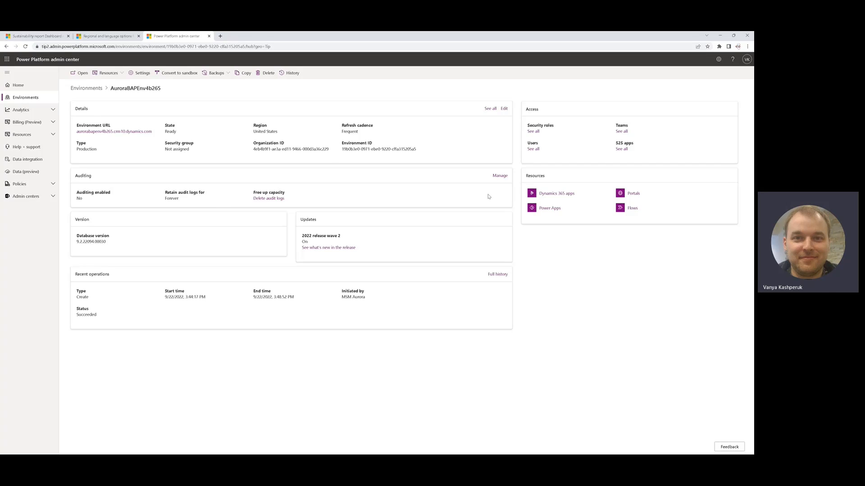
left_click(136, 74)
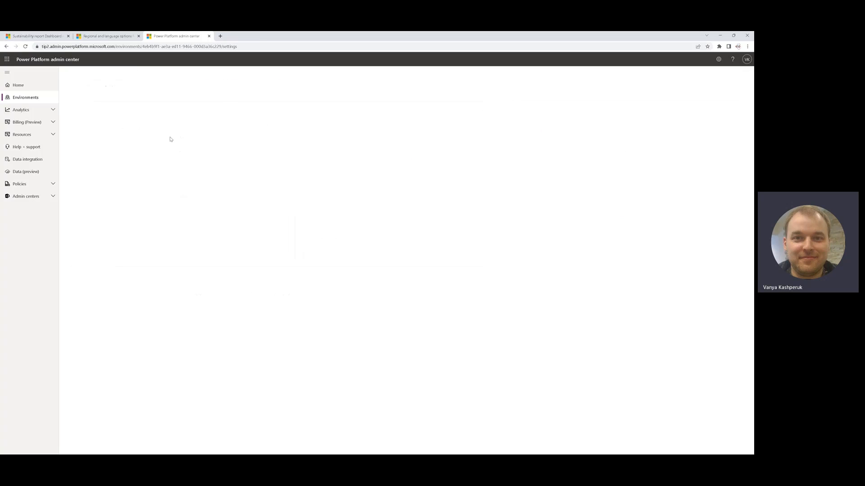
left_click(83, 115)
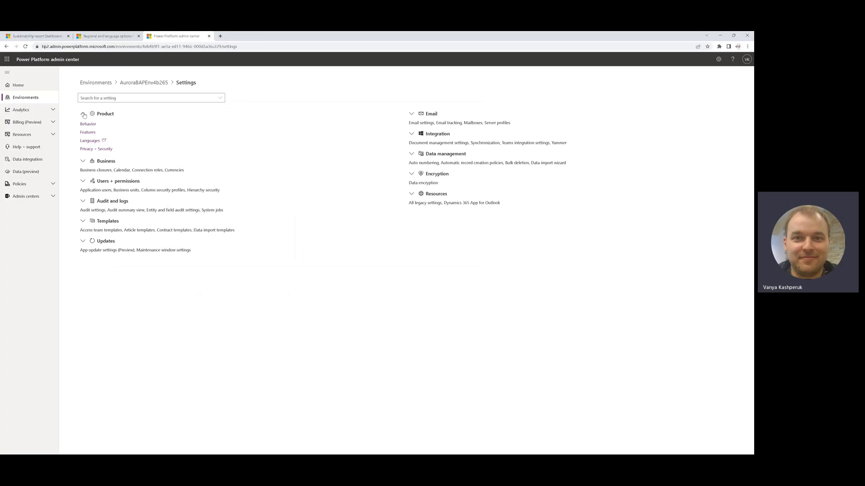
left_click(104, 140)
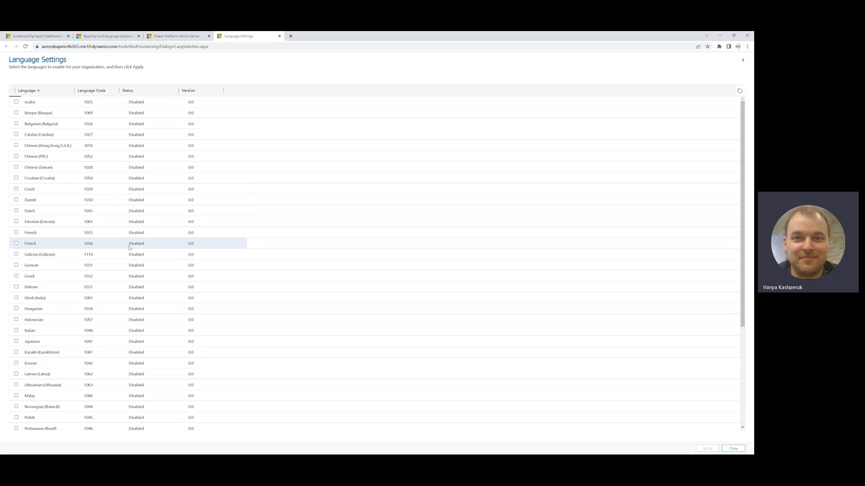
- Enable Danish and Ukrainian (Ukraine) for the organization, check their status and close the language settings
left_click(17, 200)
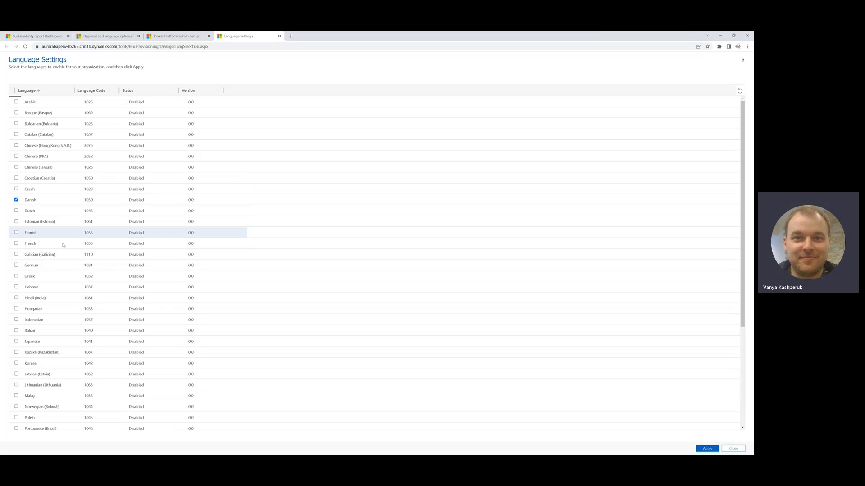
scroll(61, 252, "down", 4)
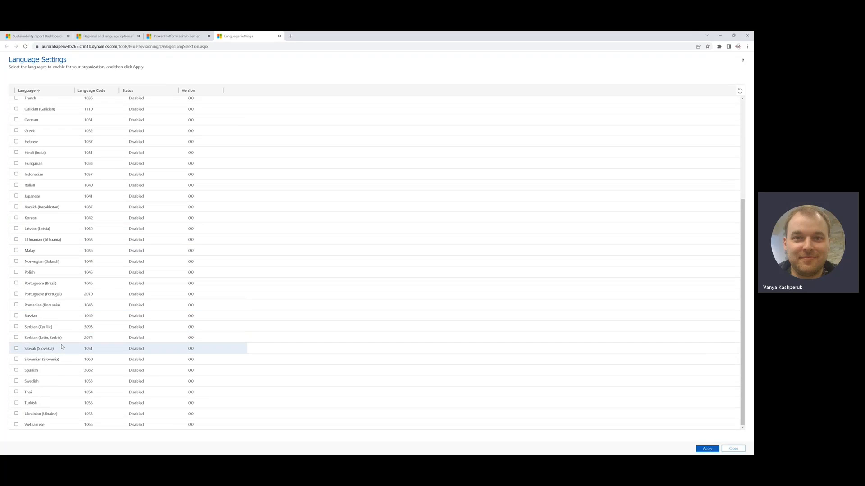
left_click(16, 413)
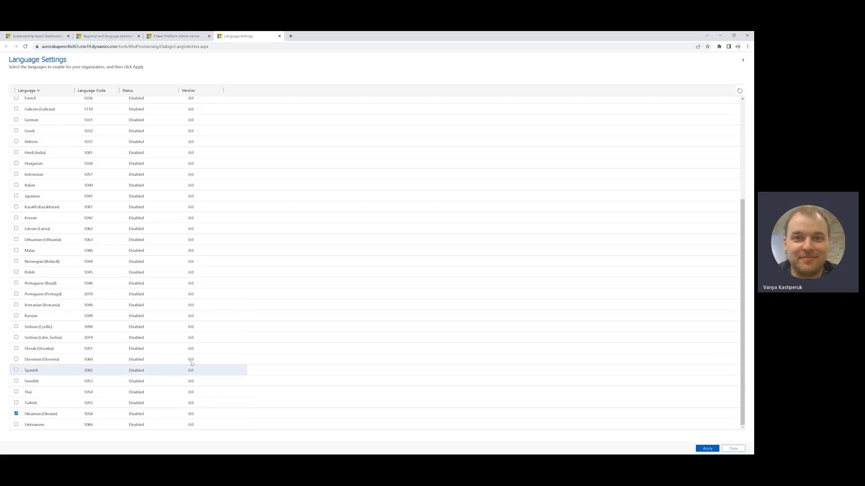
left_click(707, 448)
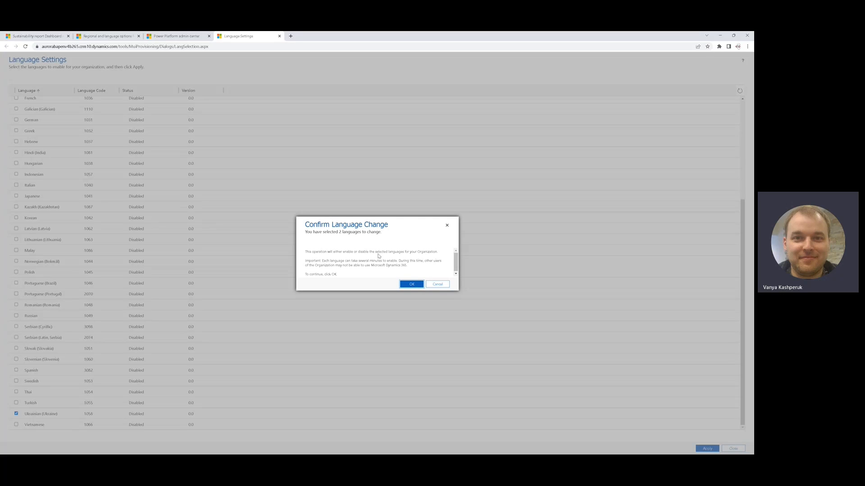
left_click(407, 284)
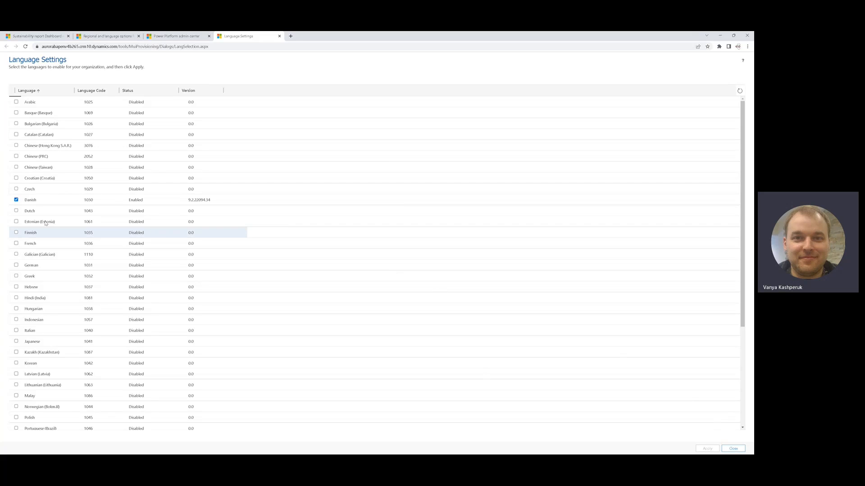
scroll(72, 216, "down", 3)
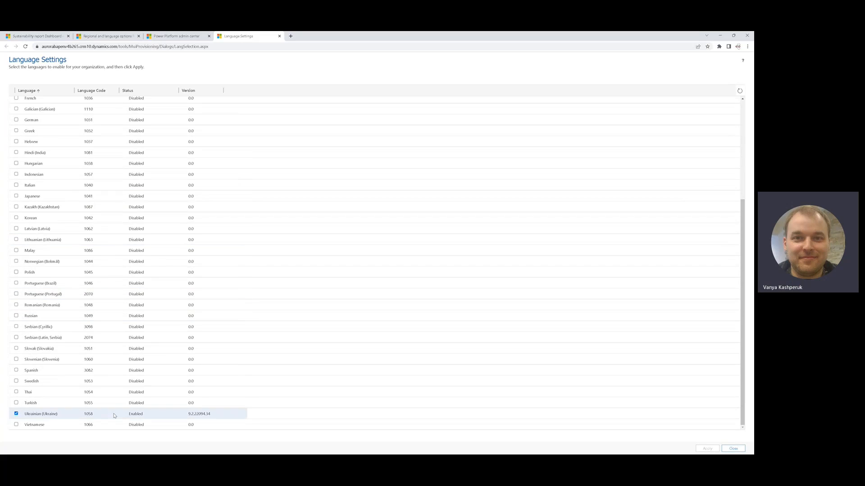
left_click(739, 446)
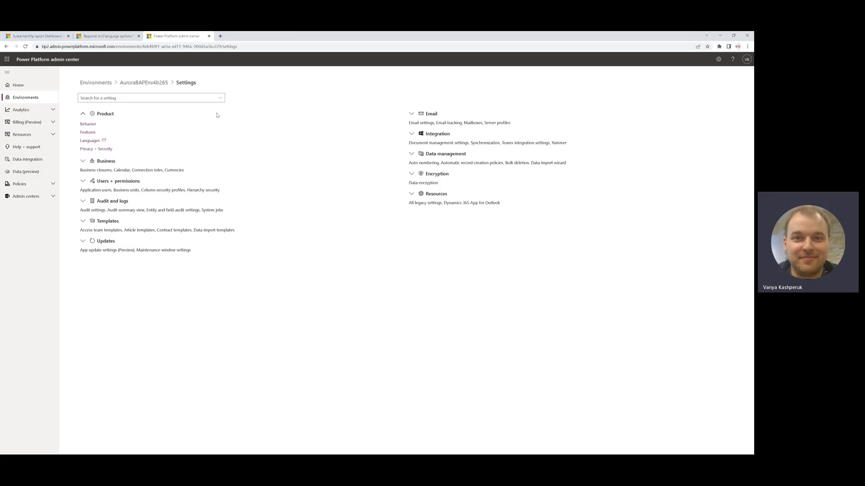
- Install the Microsoft Sustainability Manager app in the AuroraBAPEnv4b265 environment, accepting the terms of service, and refresh the list of installed apps
left_click(151, 83)
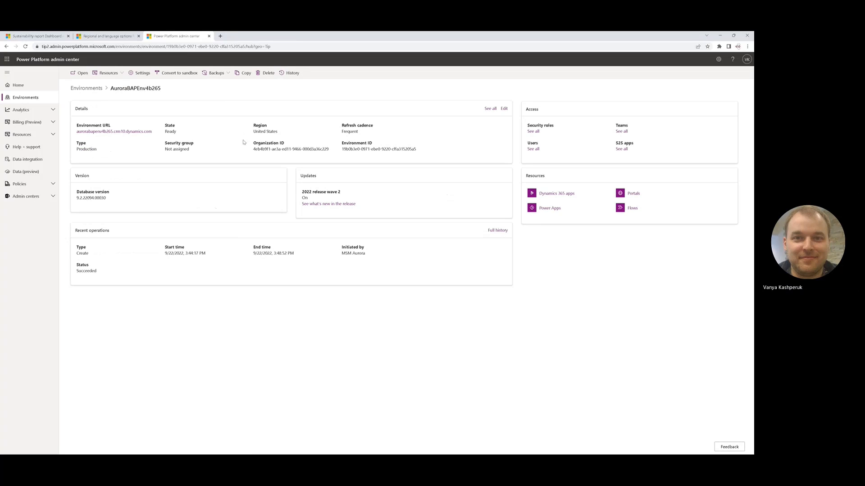
left_click(558, 194)
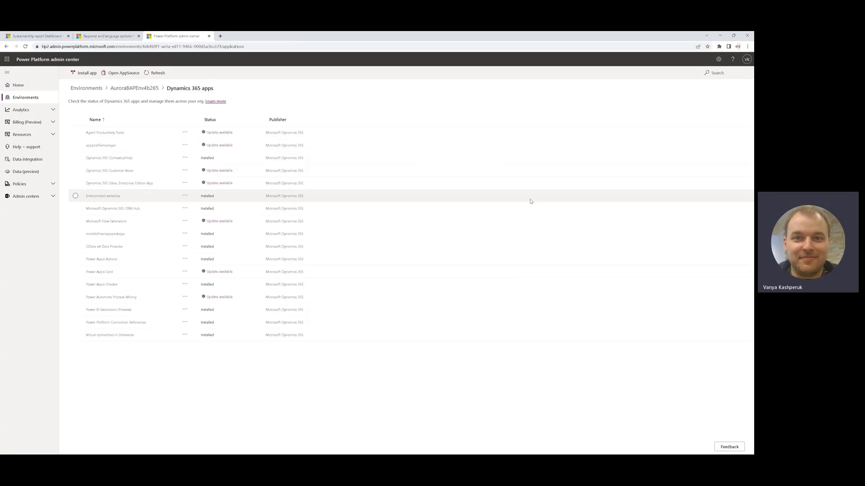
left_click(87, 73)
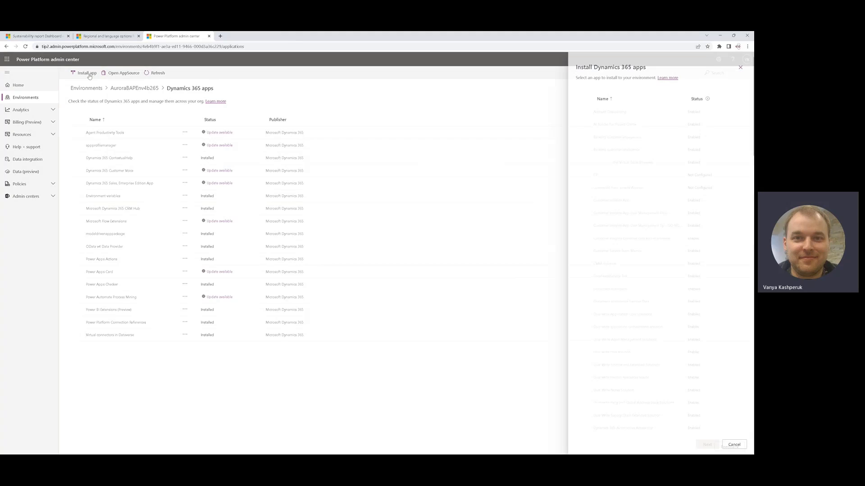
scroll(648, 286, "down", 8)
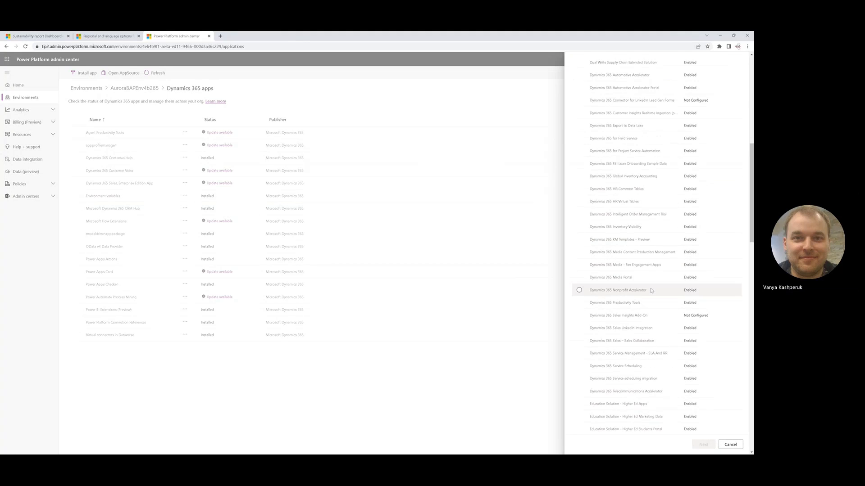
scroll(650, 289, "down", 10)
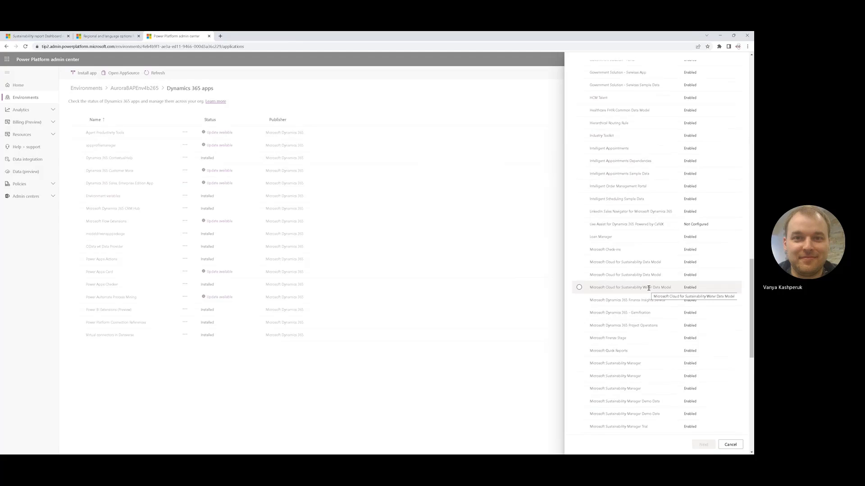
scroll(649, 289, "down", 1)
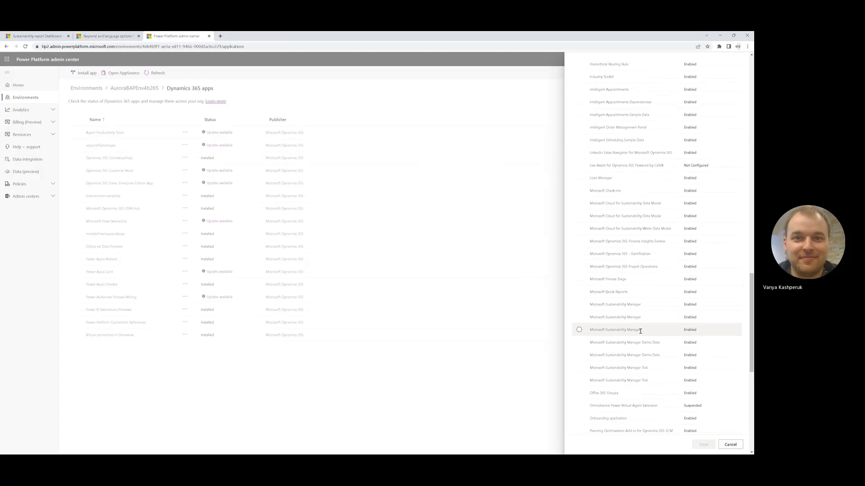
left_click(640, 330)
left_click(703, 445)
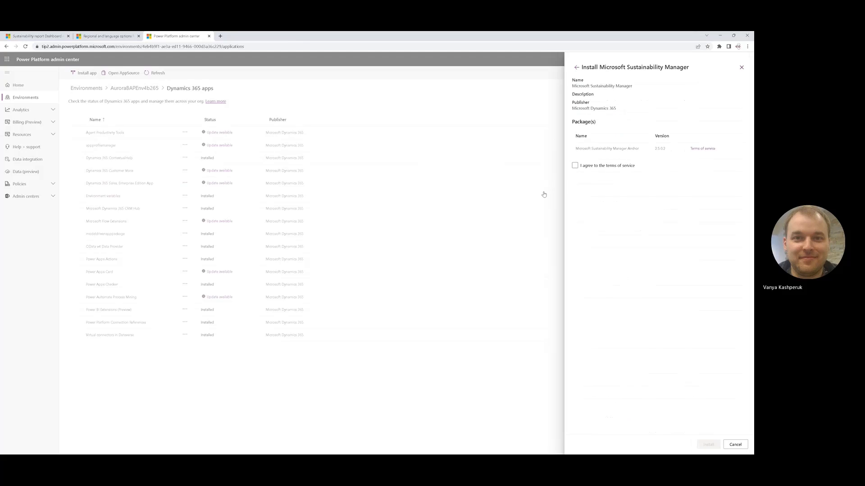
left_click(578, 165)
left_click(704, 445)
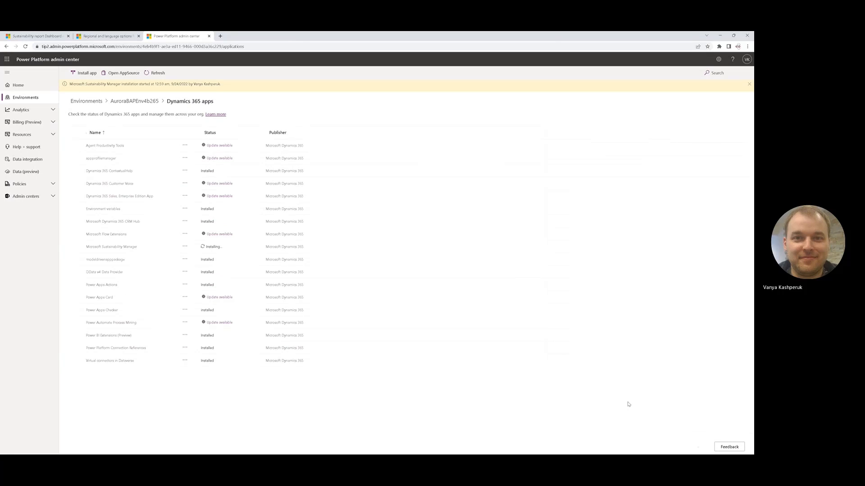
left_click(155, 72)
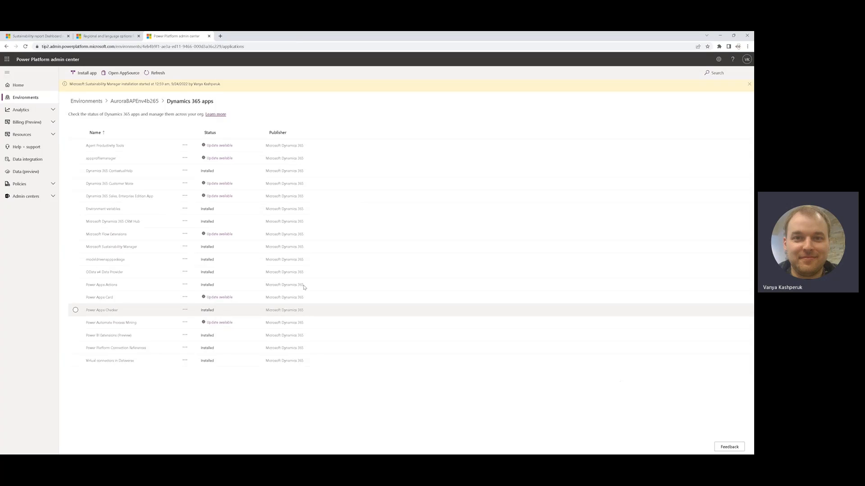
- Open the environment's Dynamics 365 site from its details page and launch the Sustainability Manager app
left_click(138, 104)
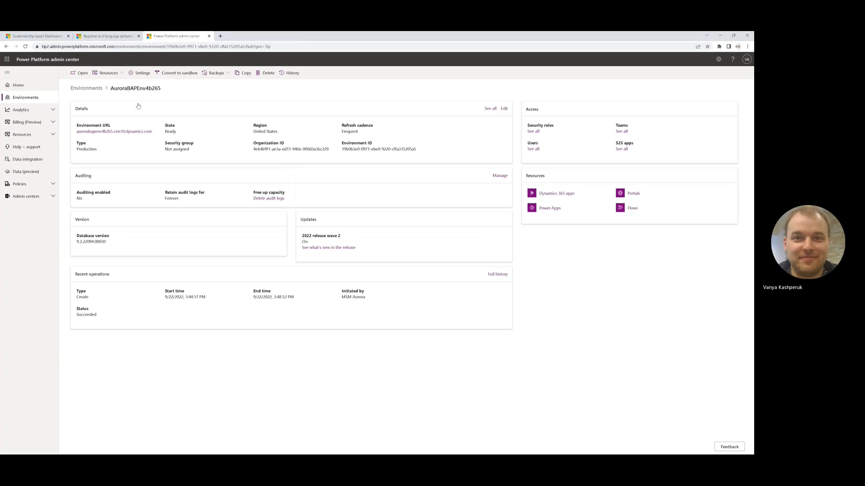
left_click(126, 131)
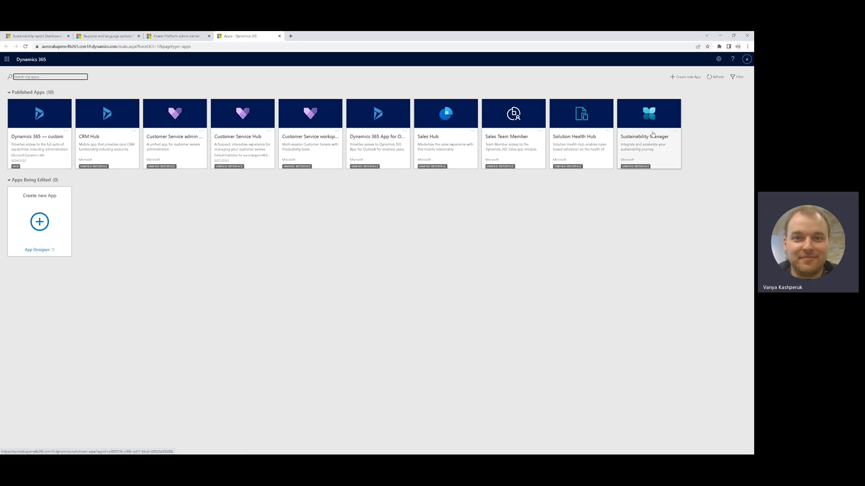
left_click(653, 134)
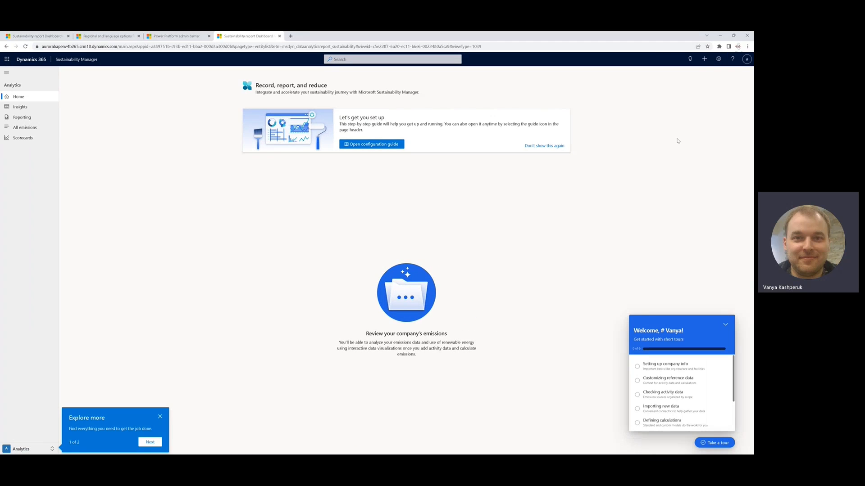
- Set the user interface and help languages to Danish in the personal options, save and wait for the unresponsive page
left_click(718, 59)
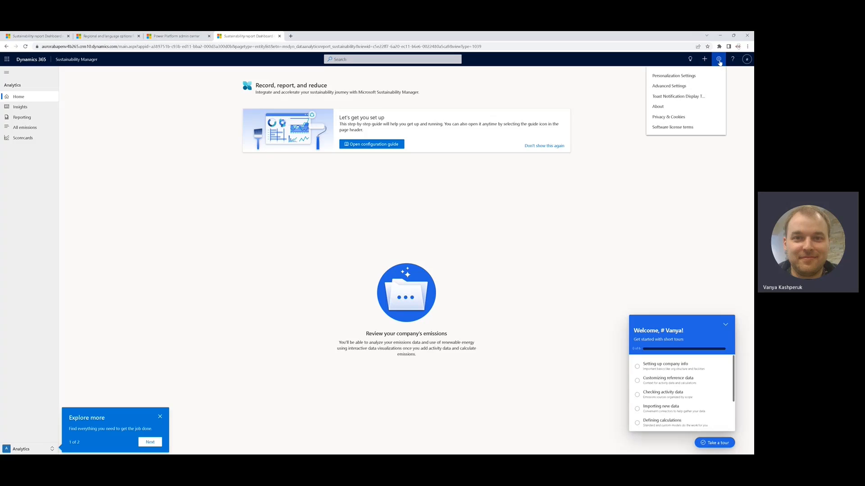
left_click(684, 77)
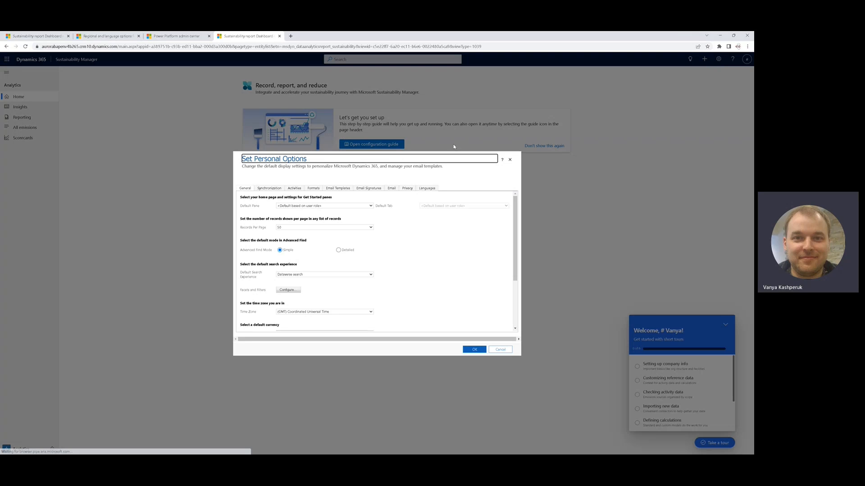
left_click(417, 188)
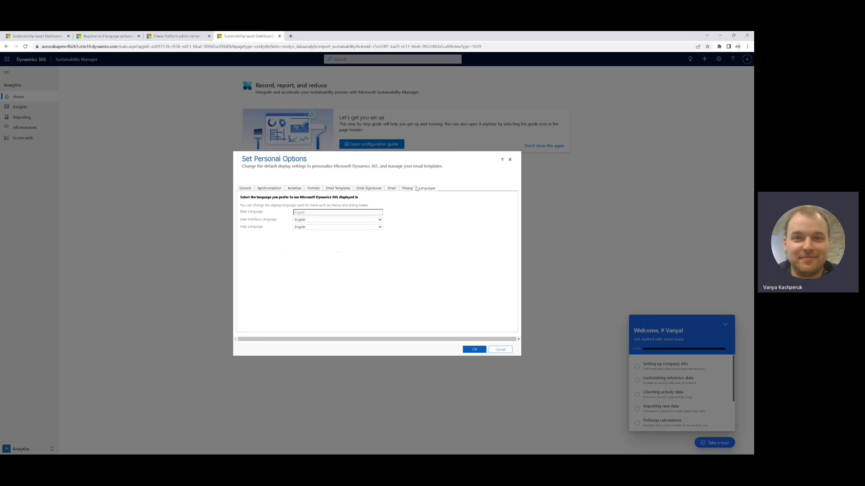
left_click(379, 220)
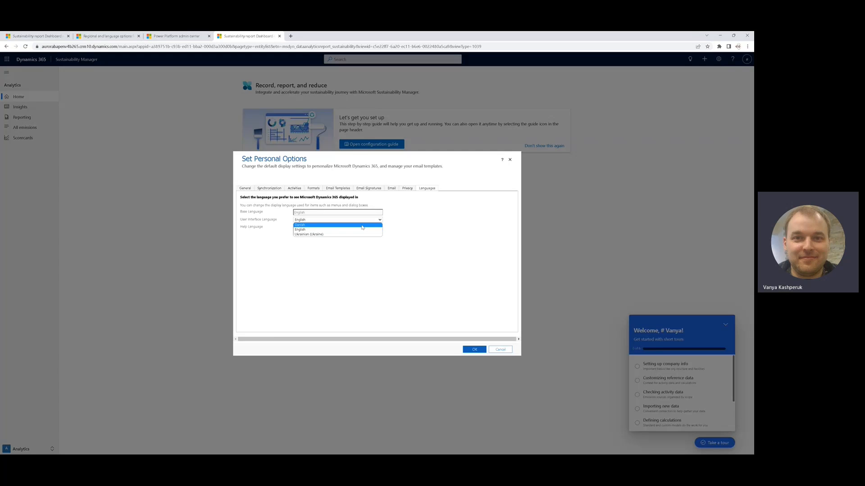
left_click(327, 225)
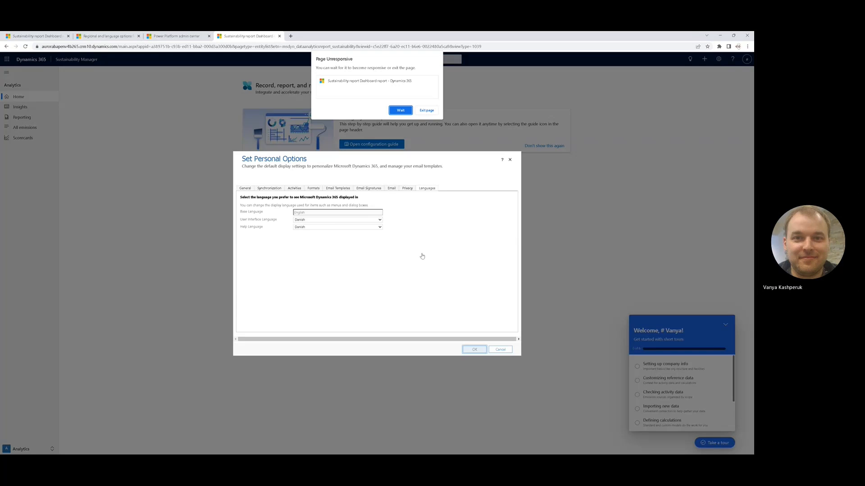
left_click(403, 111)
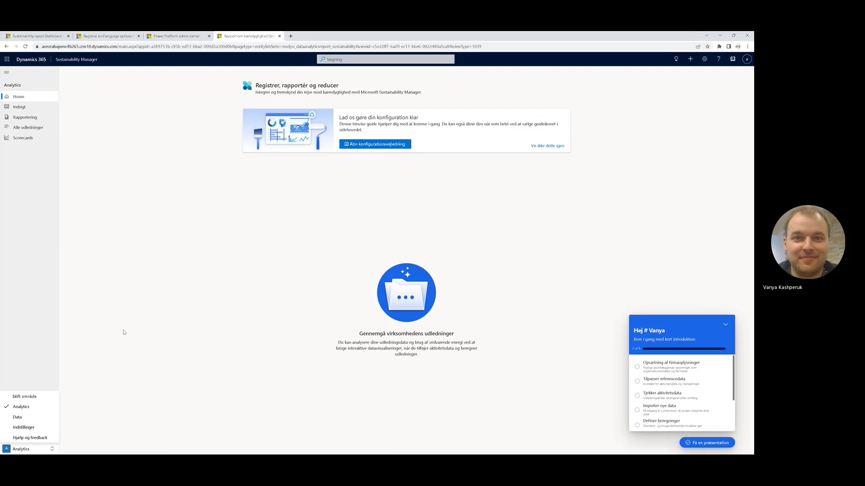
- Switch to the Data area and check the translated activity data page and its view selector
left_click(123, 331)
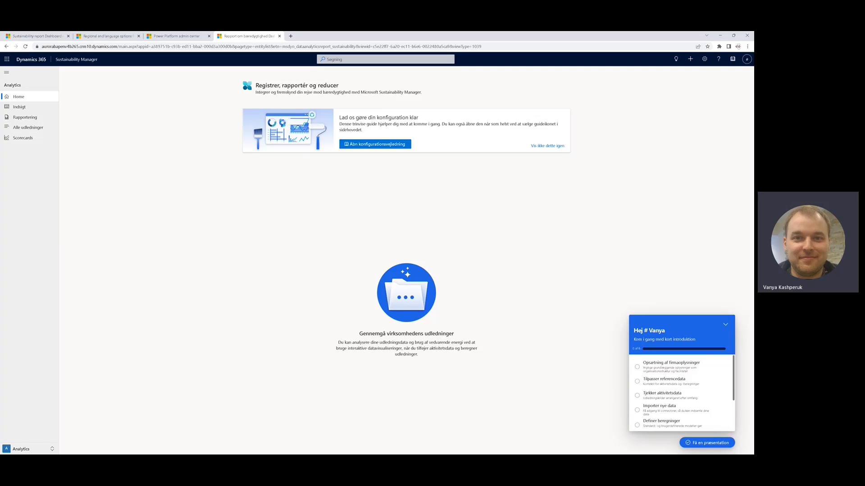
left_click(27, 449)
left_click(18, 417)
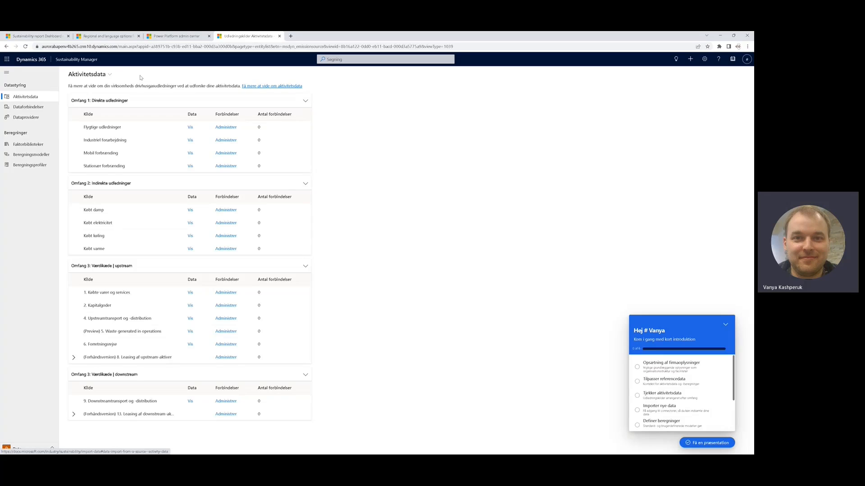
left_click(107, 74)
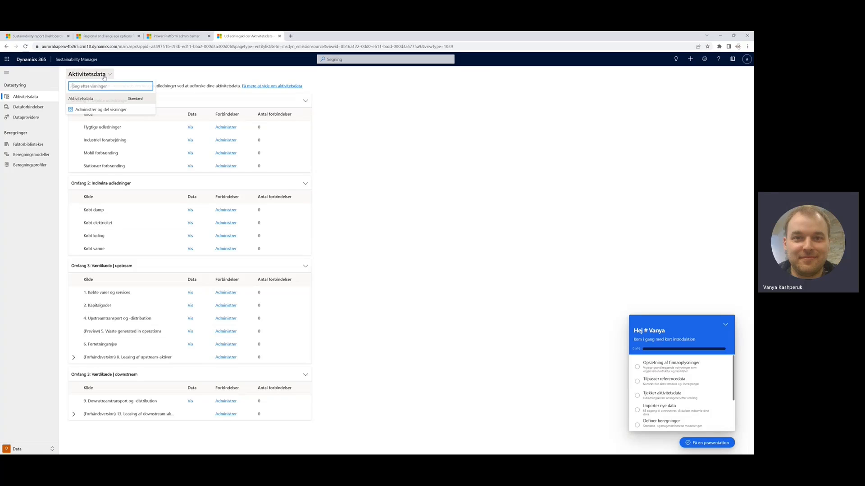
left_click(342, 233)
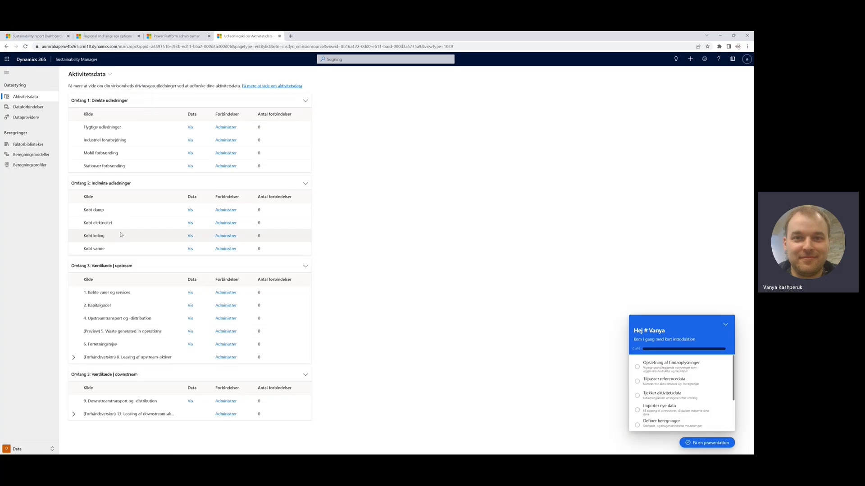
- Open the data connections page, dismiss the tour tip and start a new data connection
left_click(28, 107)
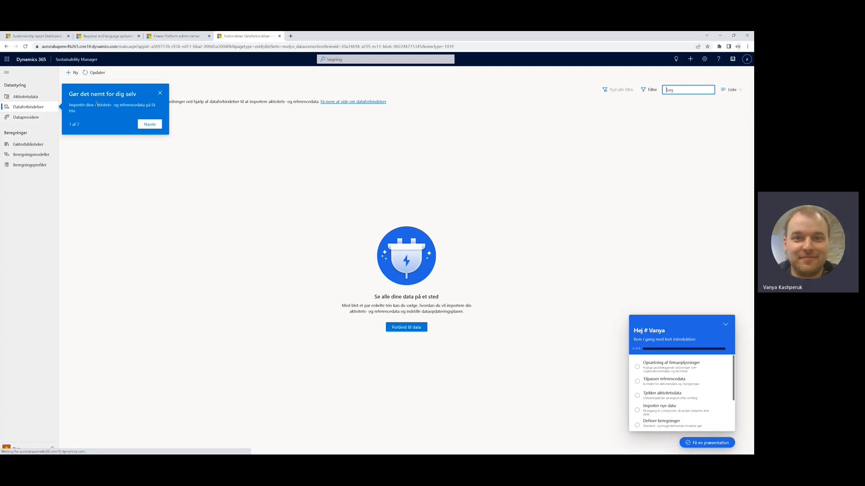
left_click(160, 93)
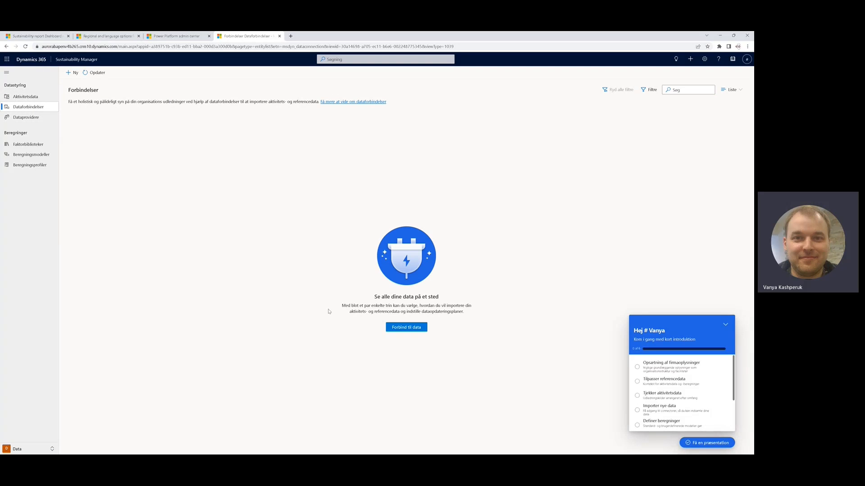
left_click(405, 327)
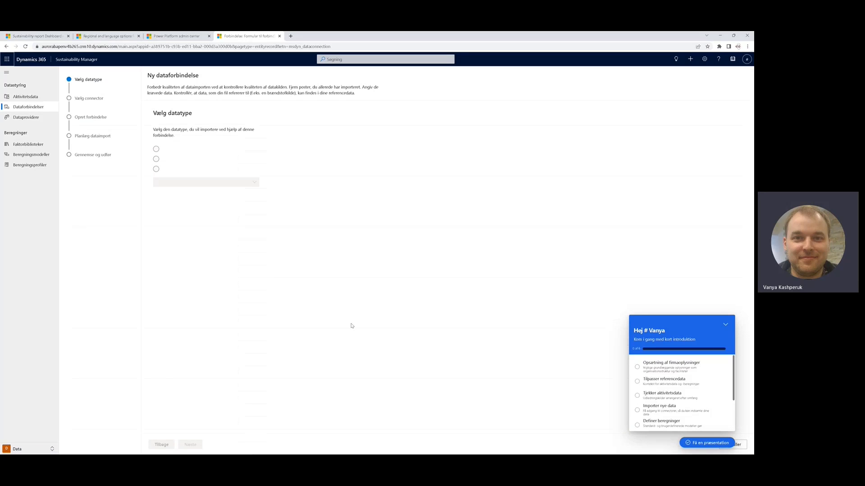
- Select Købt damp as the activity data to import, continue with the Excel connector and cancel its Power Query connection settings
left_click(157, 148)
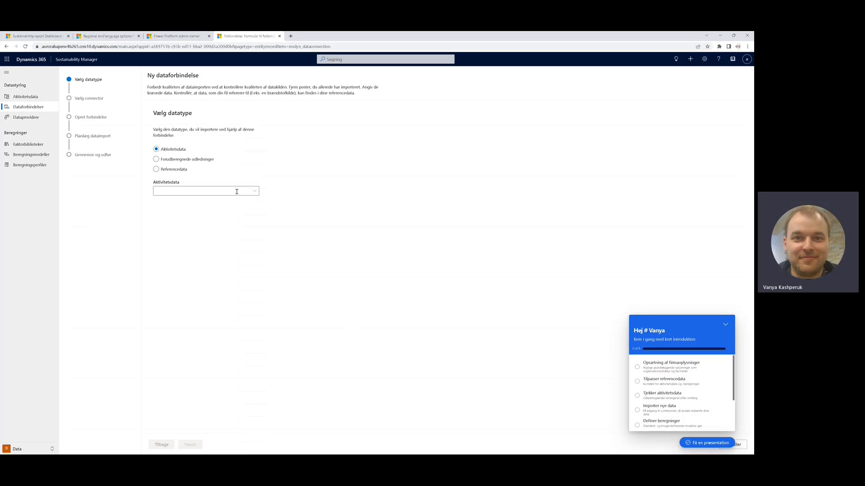
left_click(254, 191)
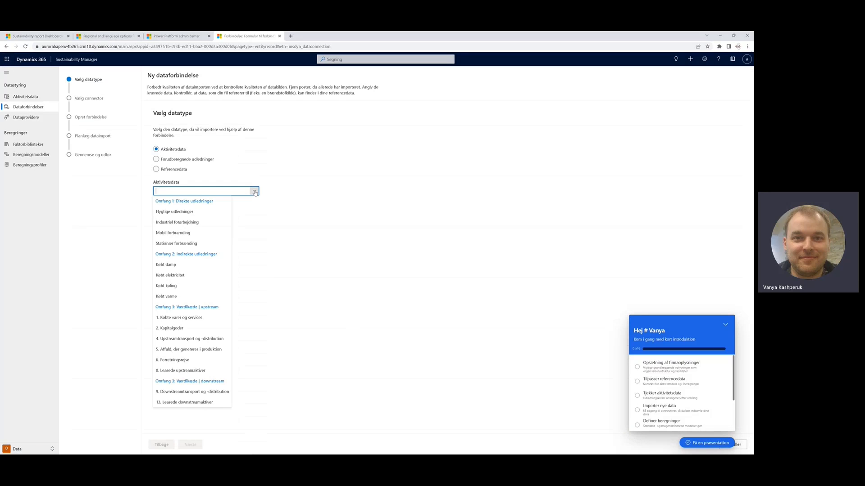
left_click(195, 265)
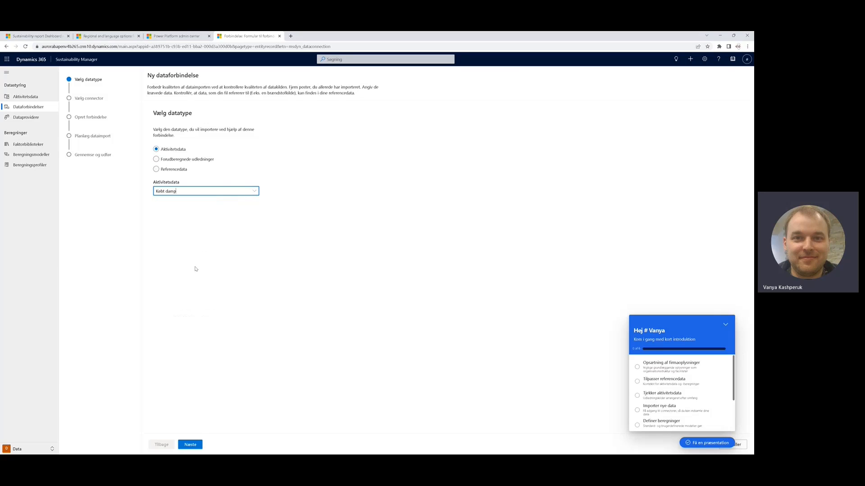
left_click(195, 445)
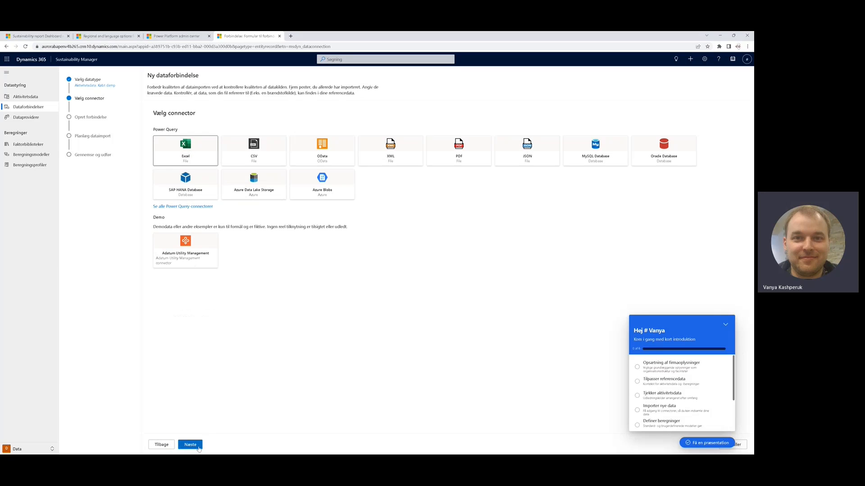
left_click(198, 446)
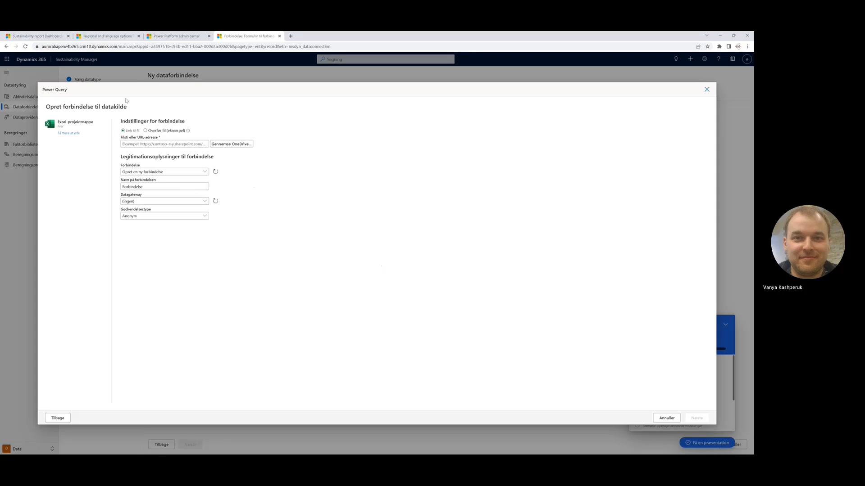
left_click(667, 417)
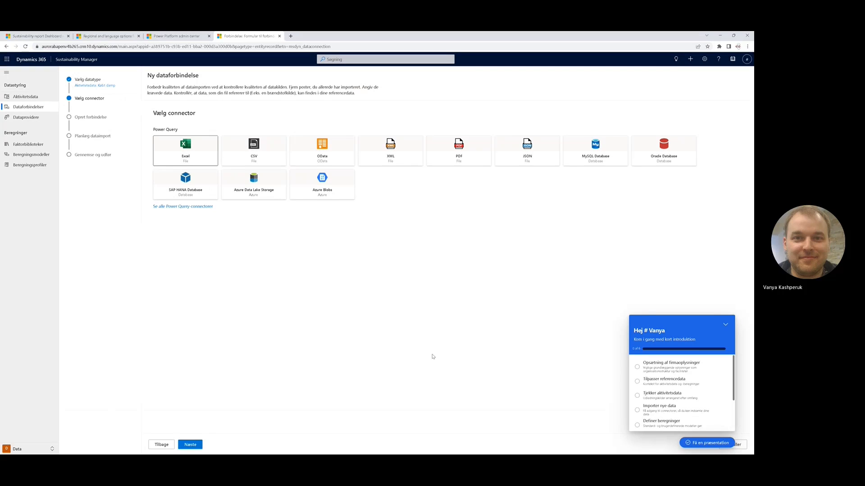